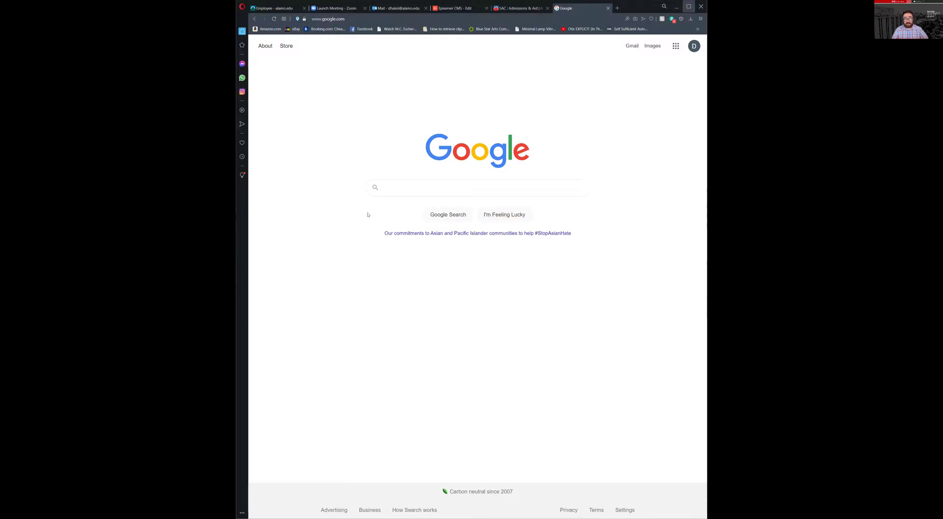
# Step: Search Google for 'sac aces' and open the ACES - Alamo Colleges result
pyautogui.click(689, 6)
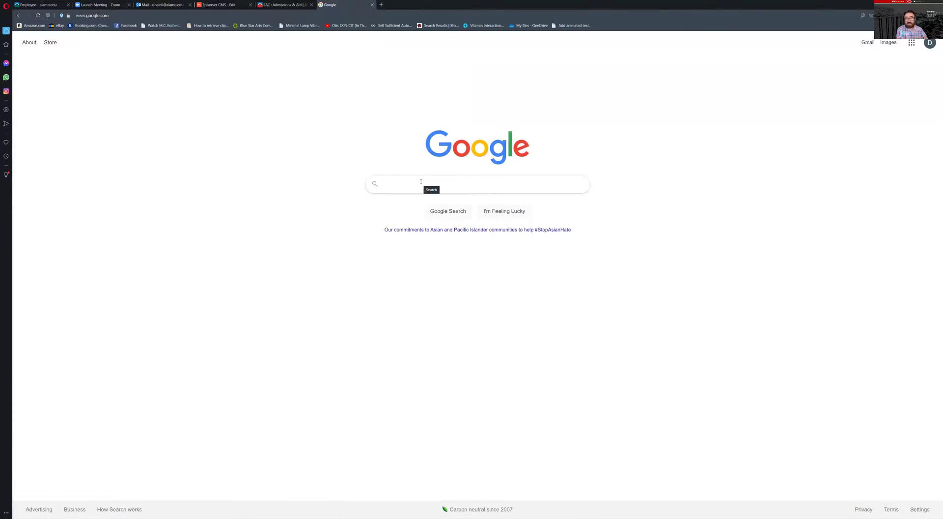
pyautogui.write('sac')
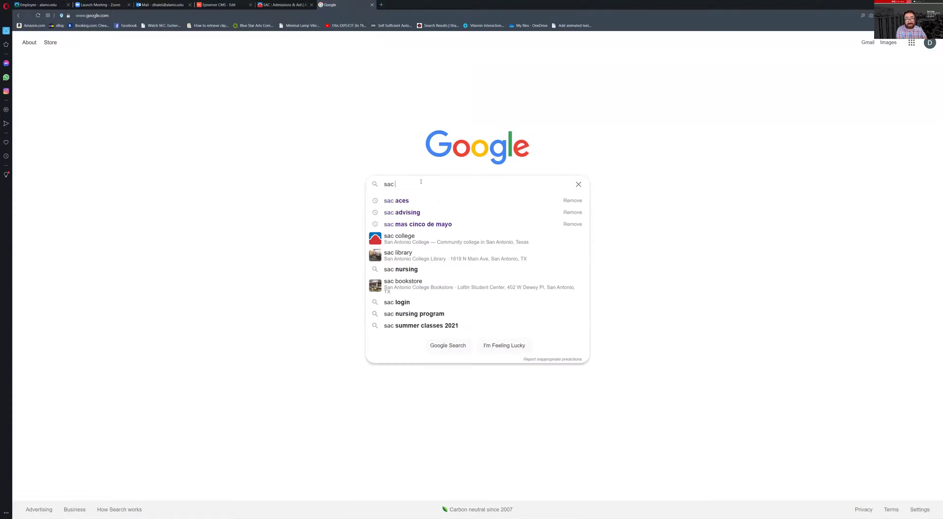
pyautogui.write(' aces')
pyautogui.press('Return')
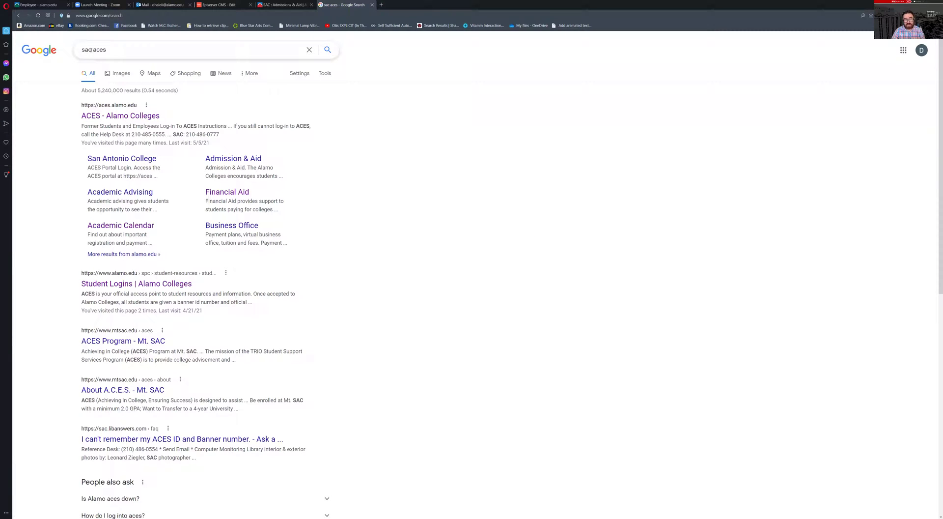
pyautogui.click(120, 116)
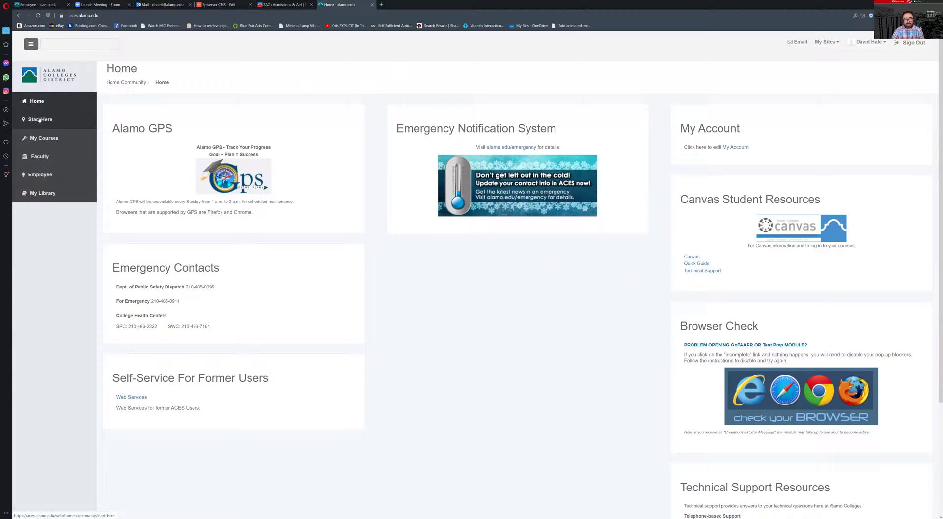
# Step: From the Start Here page, open 'Submit Bacterial Meningitis Forms Here' under the Bacterial Meningitis heading
pyautogui.click(39, 119)
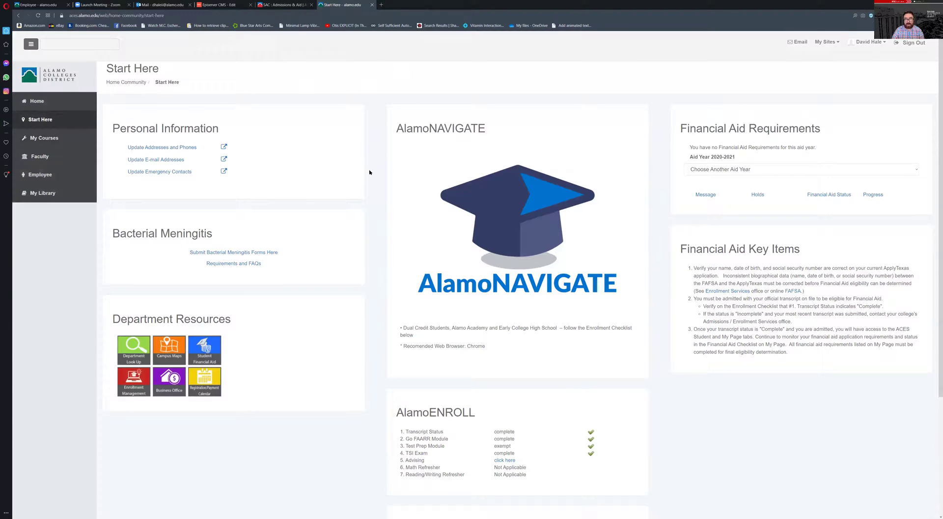
pyautogui.scroll(-1, 347, 188)
pyautogui.scroll(1, 349, 189)
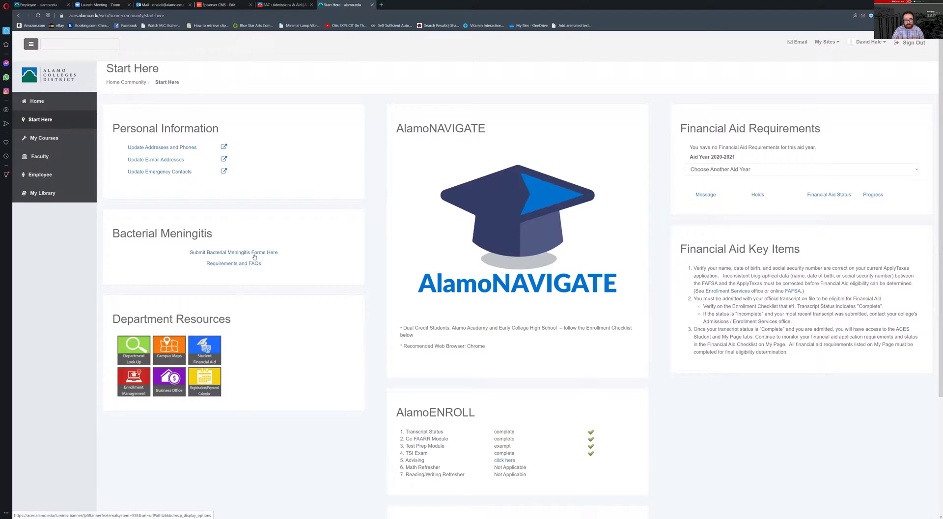
pyautogui.moveTo(112, 234); pyautogui.dragTo(227, 238)
pyautogui.click(226, 237)
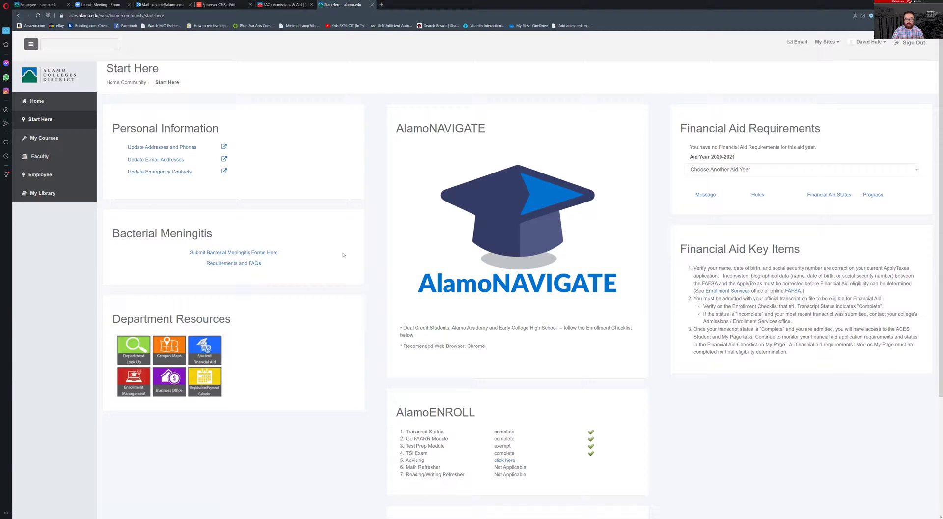
pyautogui.click(257, 253)
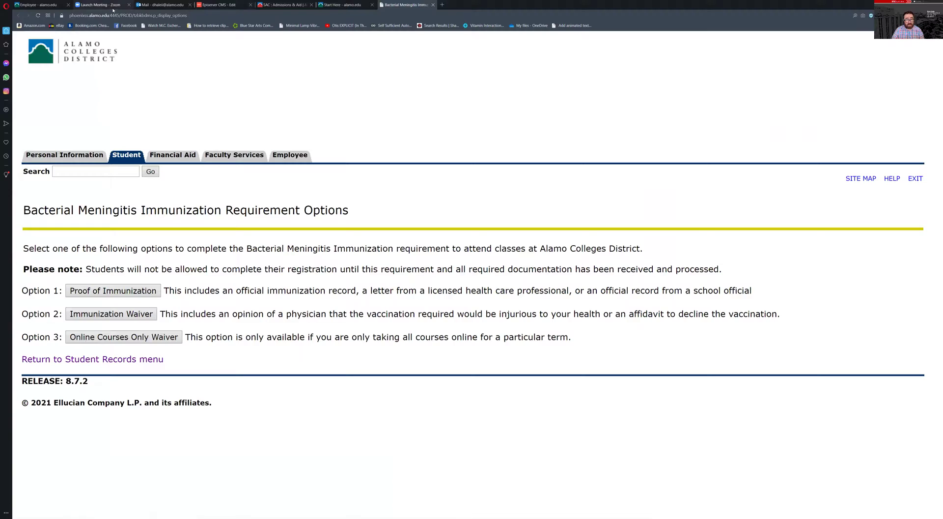
pyautogui.click(100, 5)
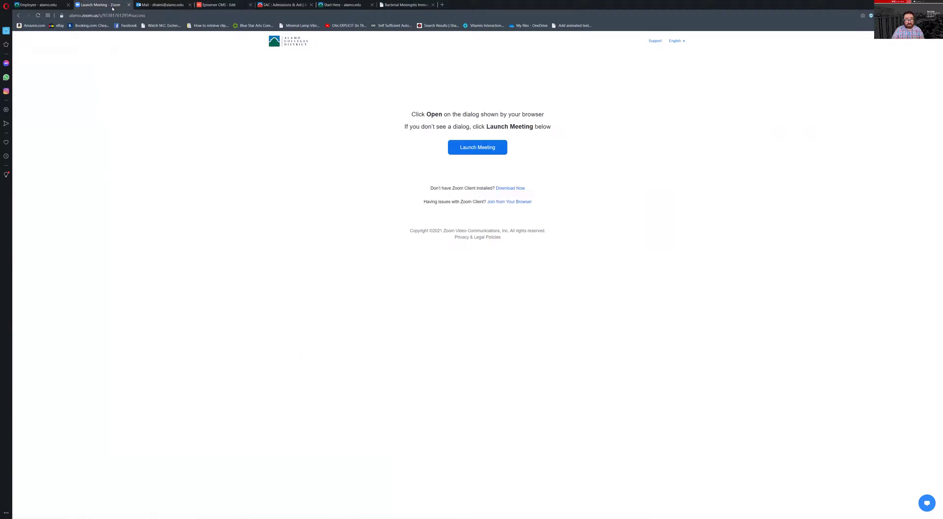
pyautogui.click(382, 6)
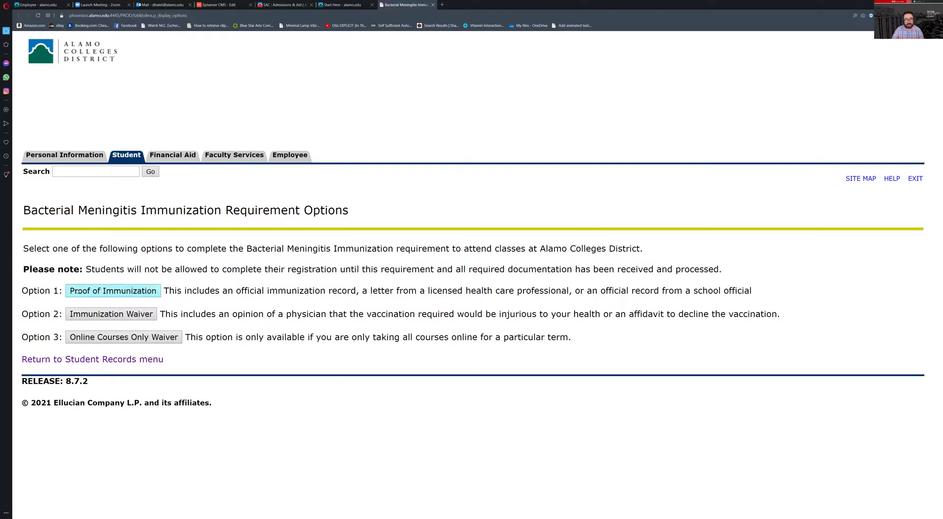
pyautogui.click(113, 291)
pyautogui.scroll(-2, 160, 333)
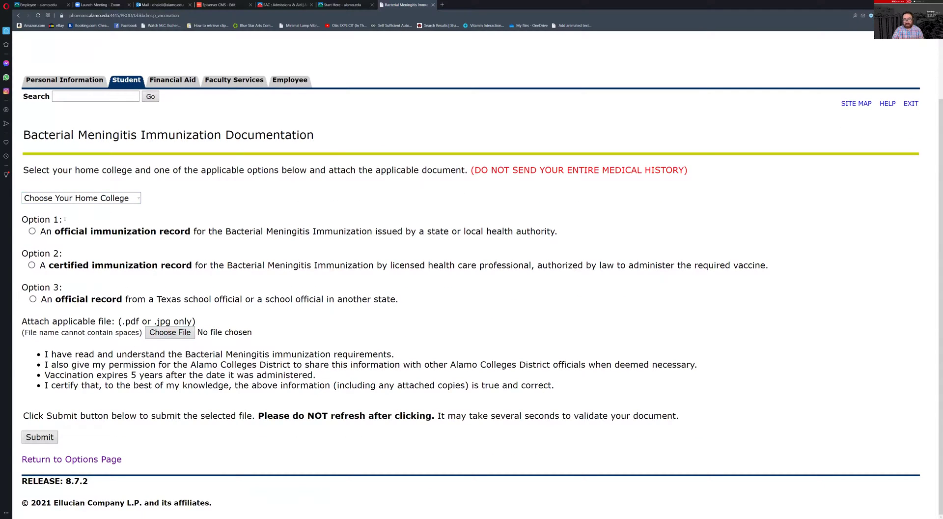
pyautogui.click(74, 198)
pyautogui.click(241, 276)
pyautogui.click(19, 16)
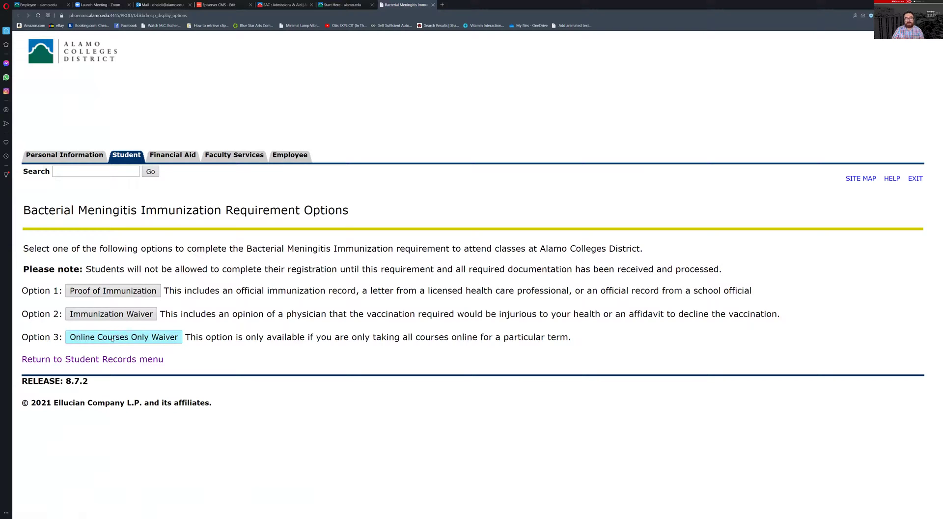
pyautogui.click(113, 339)
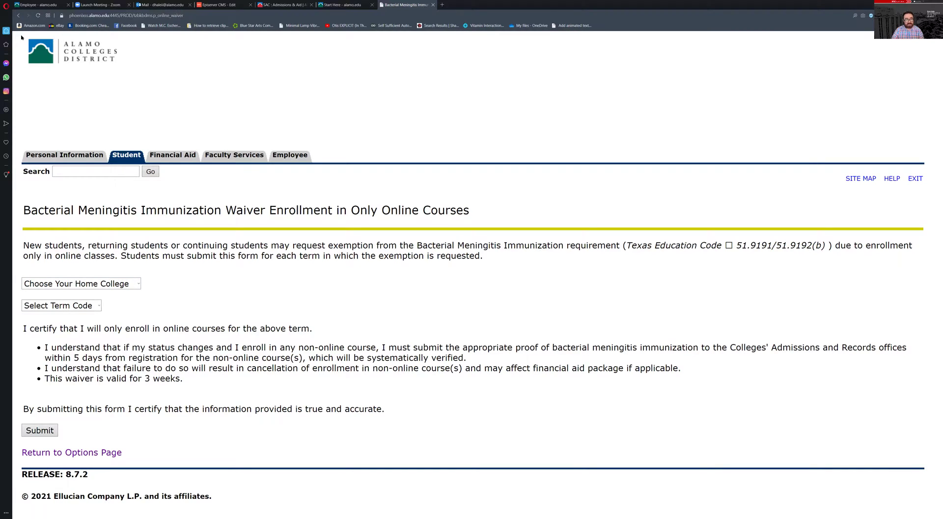
pyautogui.click(18, 15)
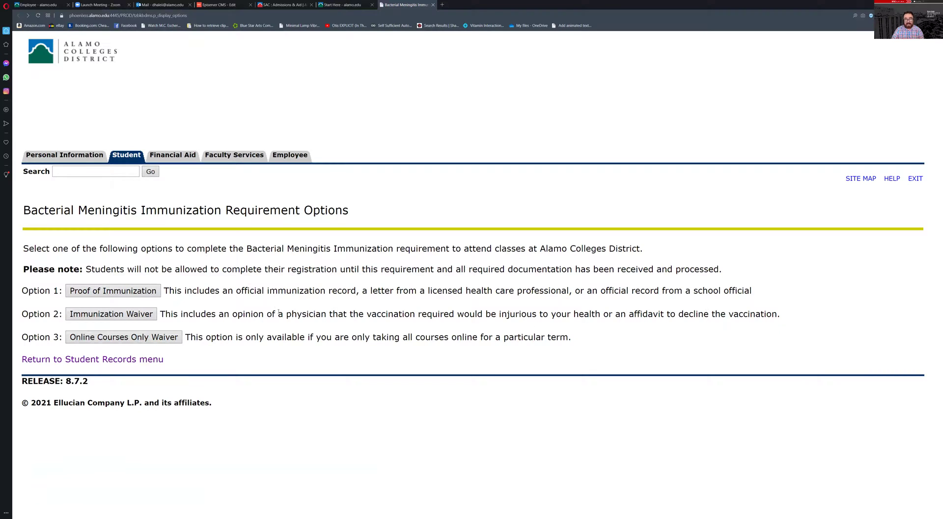
pyautogui.moveTo(285, 315); pyautogui.dragTo(370, 315)
pyautogui.click(441, 315)
# Step: Close the Bacterial Meningitis tab and maximize the browser showing the Start Here page
pyautogui.press('super+Down')
pyautogui.hotkey('ctrl', 'w')
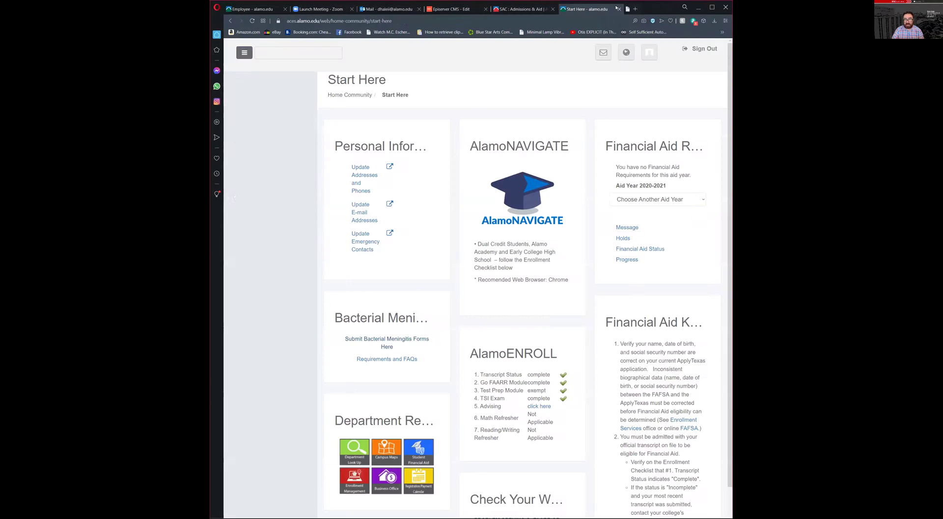
pyautogui.click(713, 9)
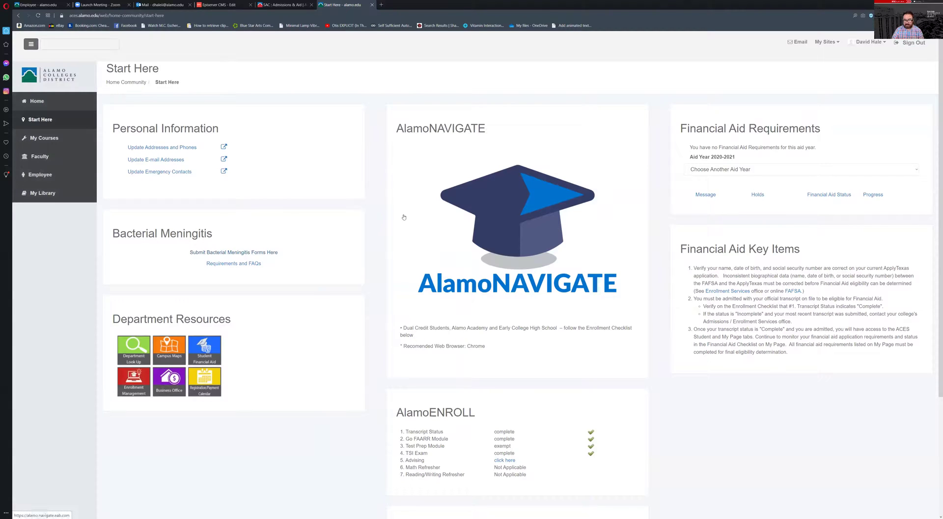
pyautogui.scroll(-1, 403, 216)
pyautogui.scroll(2, 402, 210)
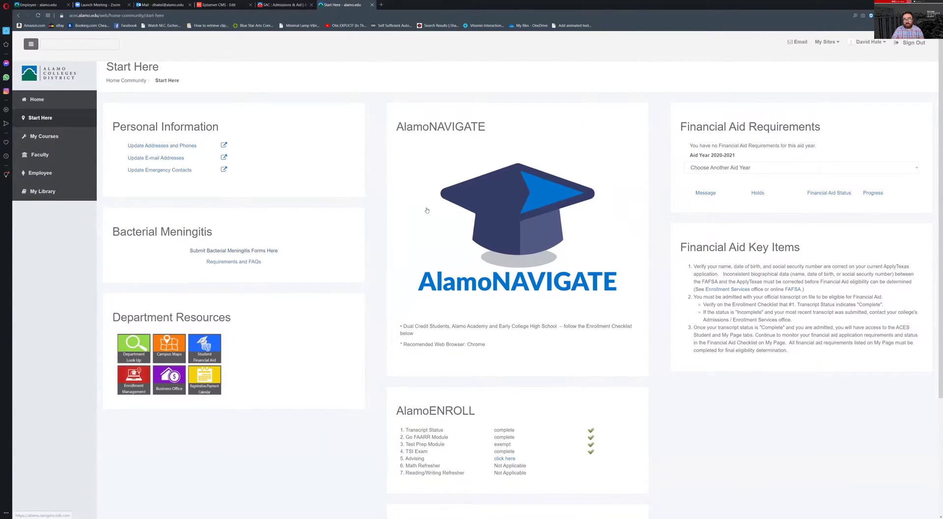
pyautogui.scroll(-3, 413, 209)
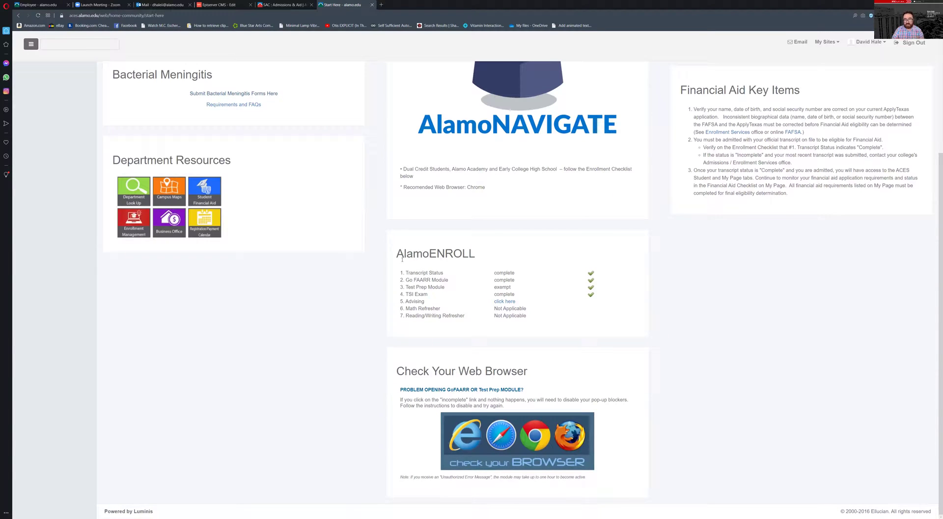
# Step: Highlight the AlamoENROLL checklist heading and the Go FAARR Module's complete status
pyautogui.moveTo(397, 252); pyautogui.dragTo(485, 249)
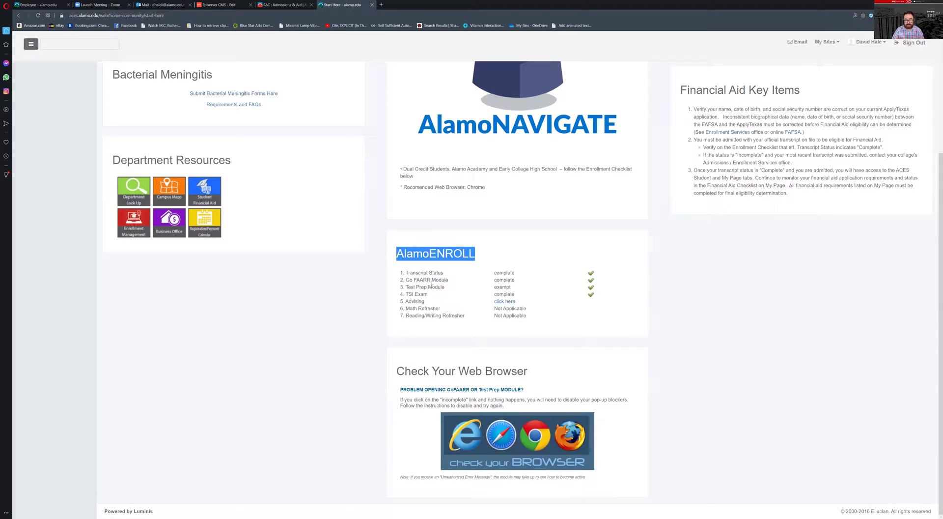
pyautogui.moveTo(405, 279); pyautogui.dragTo(513, 289)
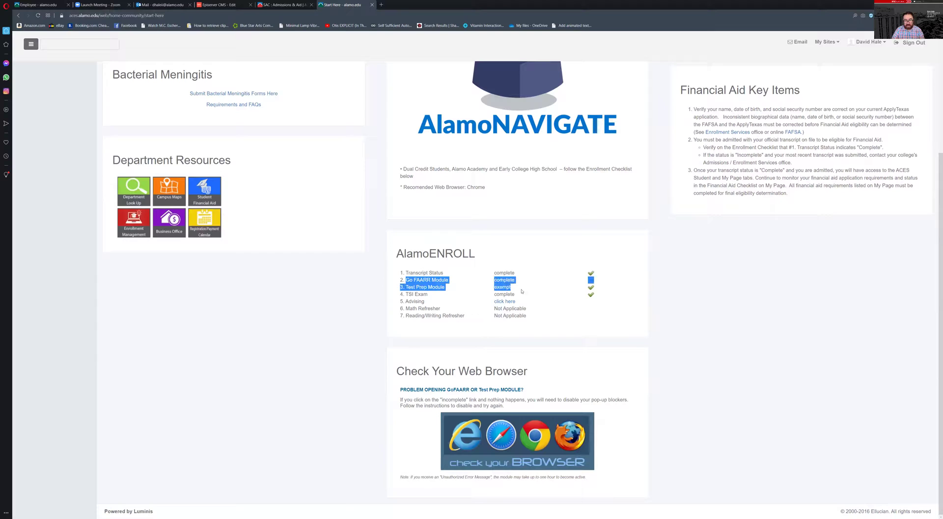
pyautogui.click(538, 292)
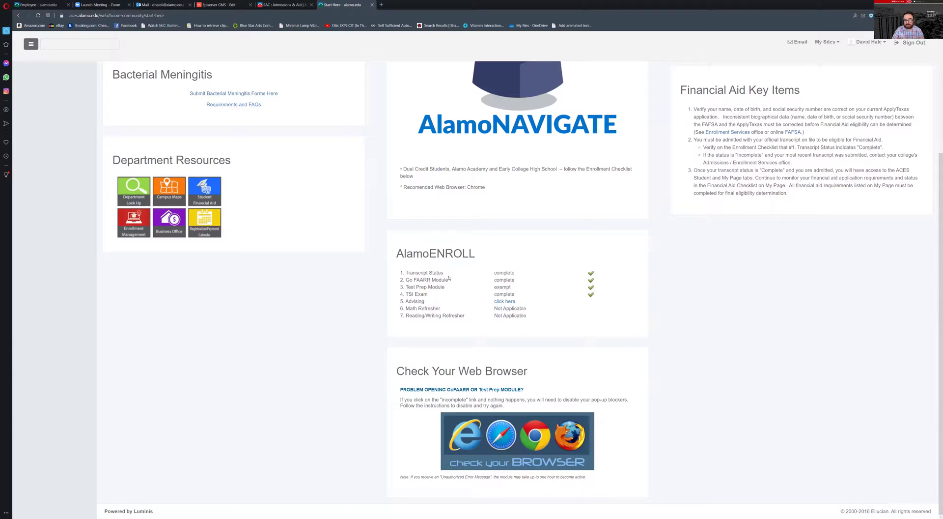
pyautogui.moveTo(491, 282); pyautogui.dragTo(529, 280)
pyautogui.click(508, 287)
# Step: Highlight the Go FAARR Module row, its complete status and green checkmark
pyautogui.moveTo(404, 279); pyautogui.dragTo(461, 283)
pyautogui.click(470, 283)
pyautogui.doubleClick(504, 280)
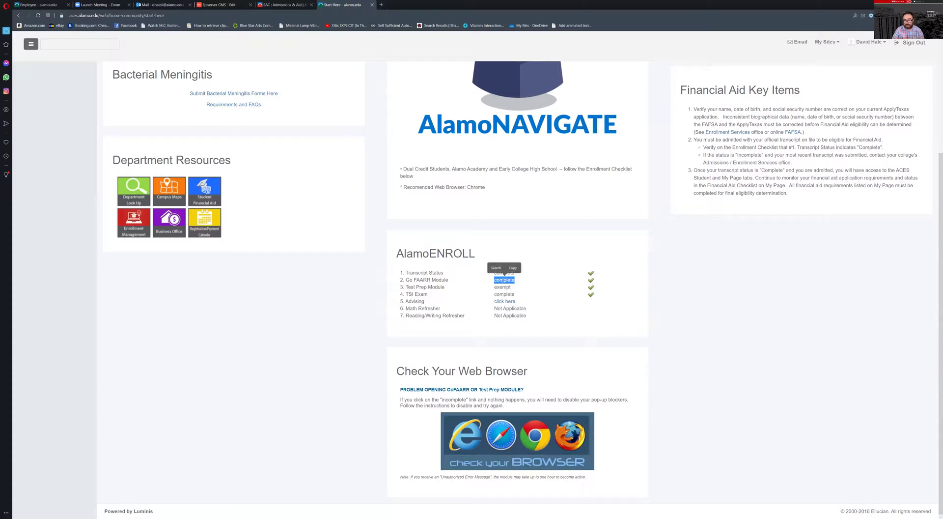
pyautogui.click(527, 284)
pyautogui.moveTo(584, 280); pyautogui.dragTo(598, 281)
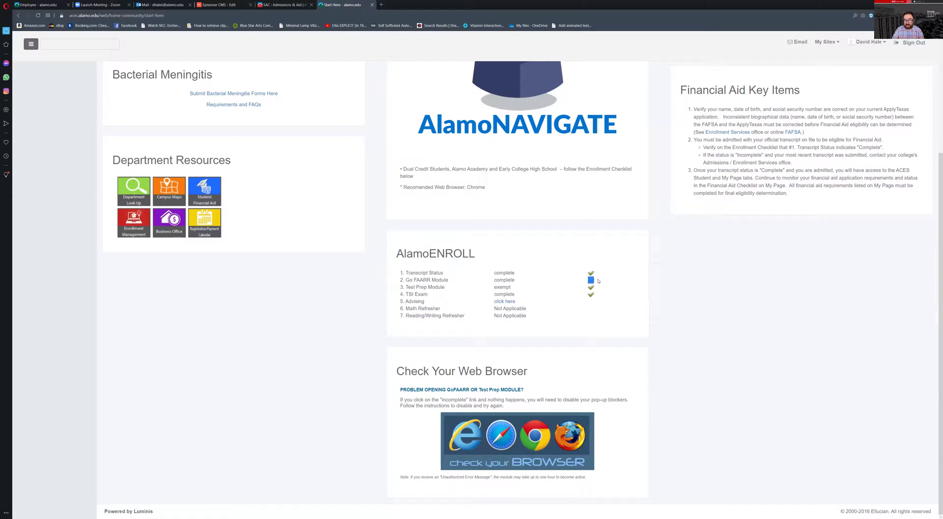
pyautogui.click(592, 282)
pyautogui.tripleClick(415, 280)
pyautogui.moveTo(463, 281); pyautogui.dragTo(574, 283)
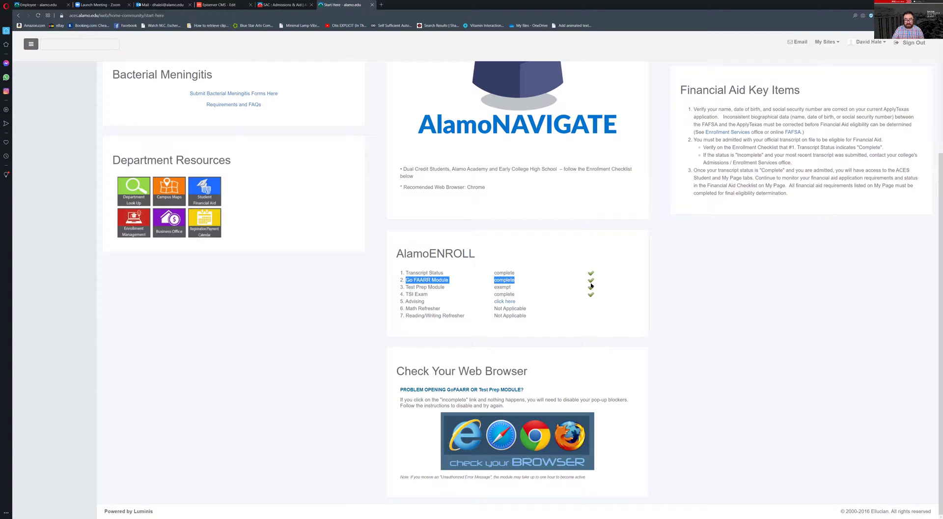
pyautogui.click(594, 323)
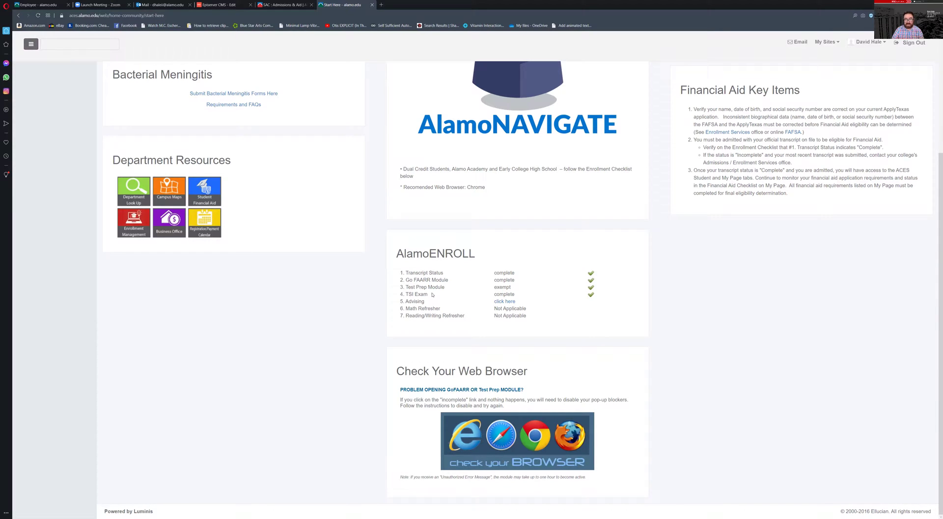
pyautogui.scroll(4, 432, 295)
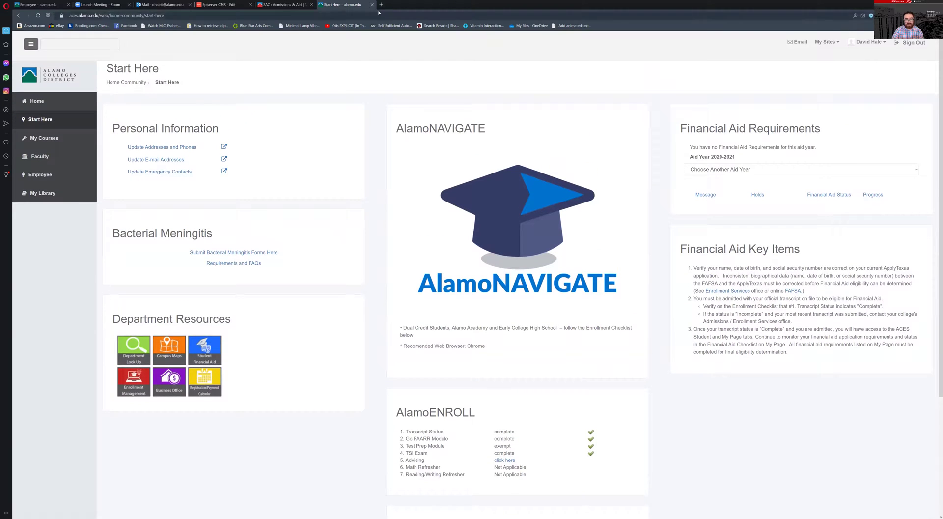
# Step: From the San Antonio College home page, search the site for 'assessment'
pyautogui.click(280, 5)
pyautogui.scroll(15, 376, 68)
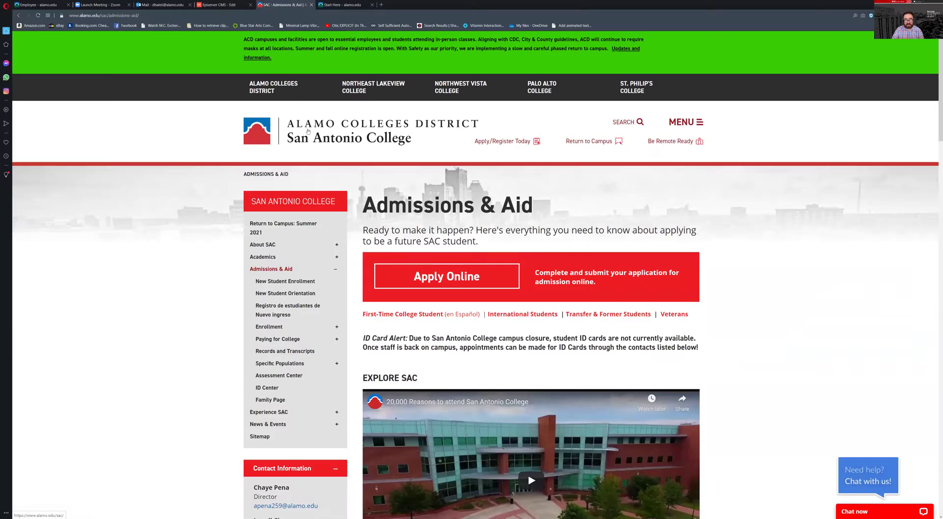
pyautogui.click(308, 132)
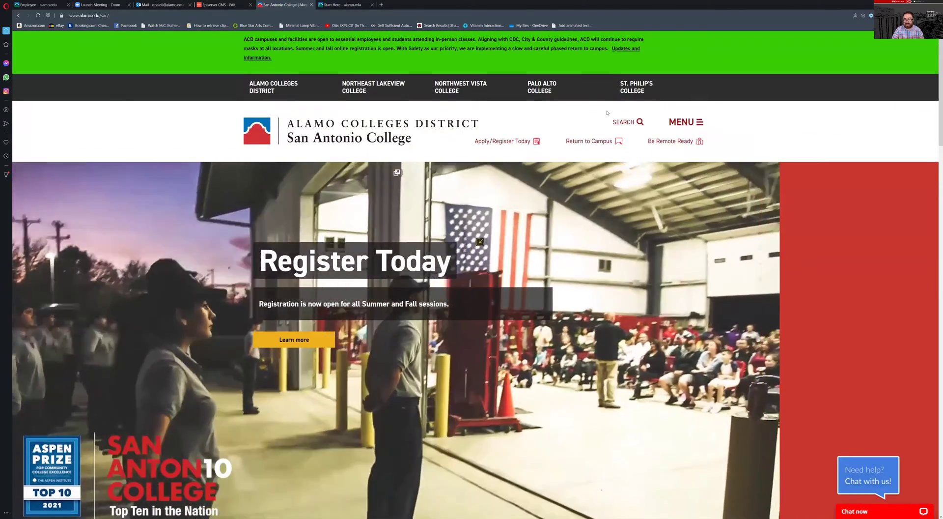
pyautogui.click(626, 122)
pyautogui.click(580, 120)
pyautogui.write('a')
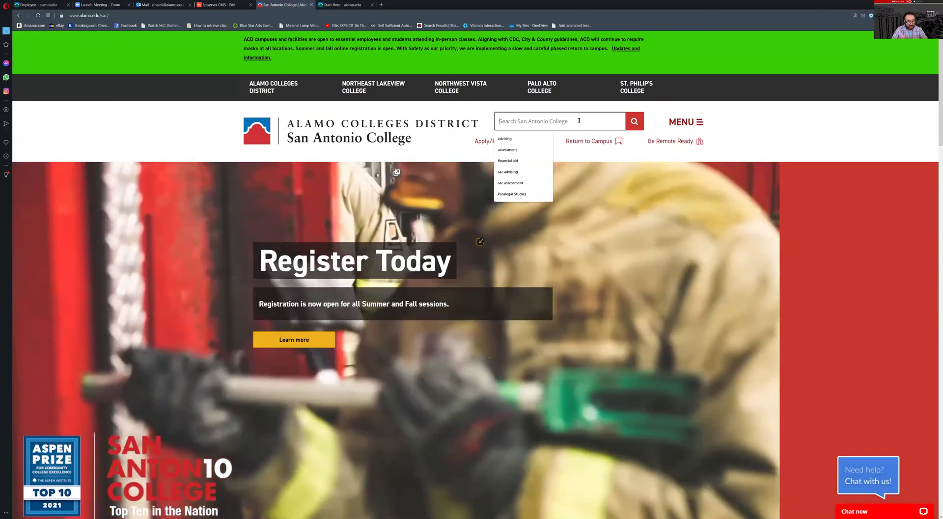
pyautogui.write('ss')
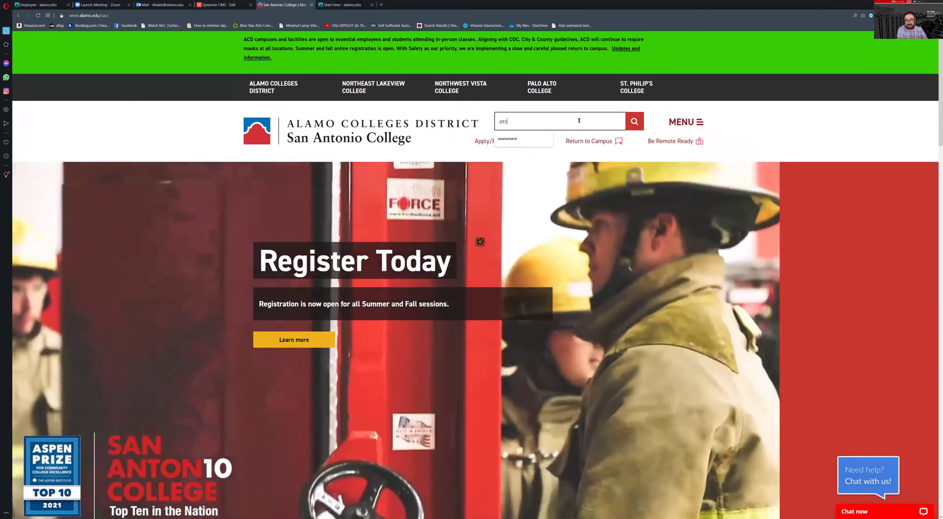
pyautogui.write('essment')
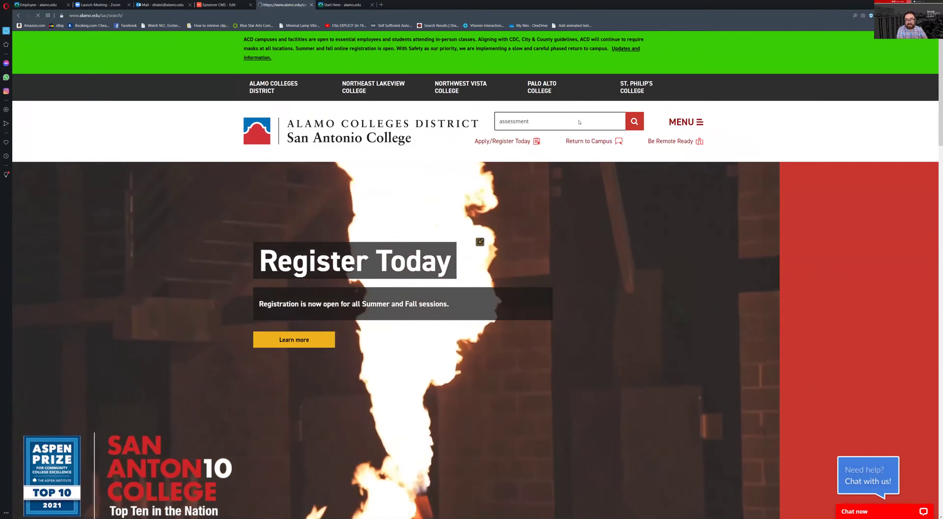
pyautogui.press('Return')
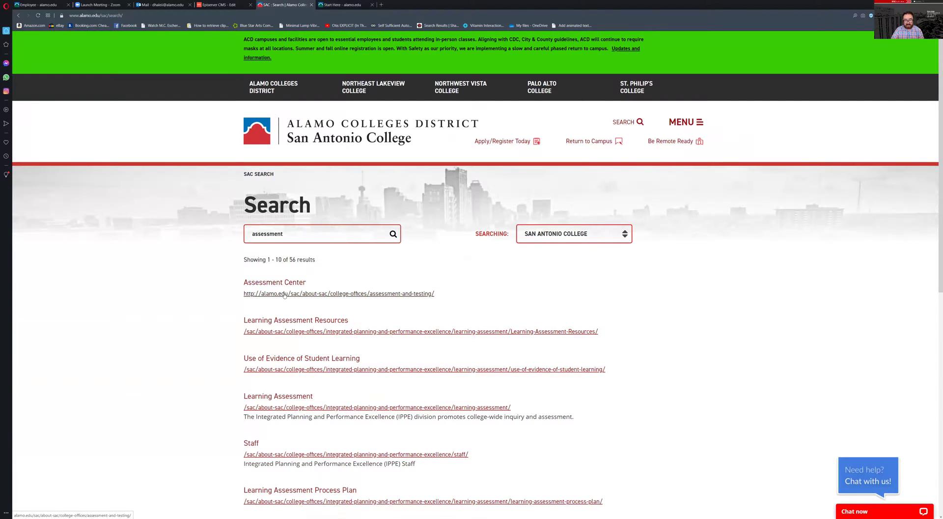
# Step: Open the Assessment Center result and read down the Assessment and Testing page
pyautogui.click(284, 294)
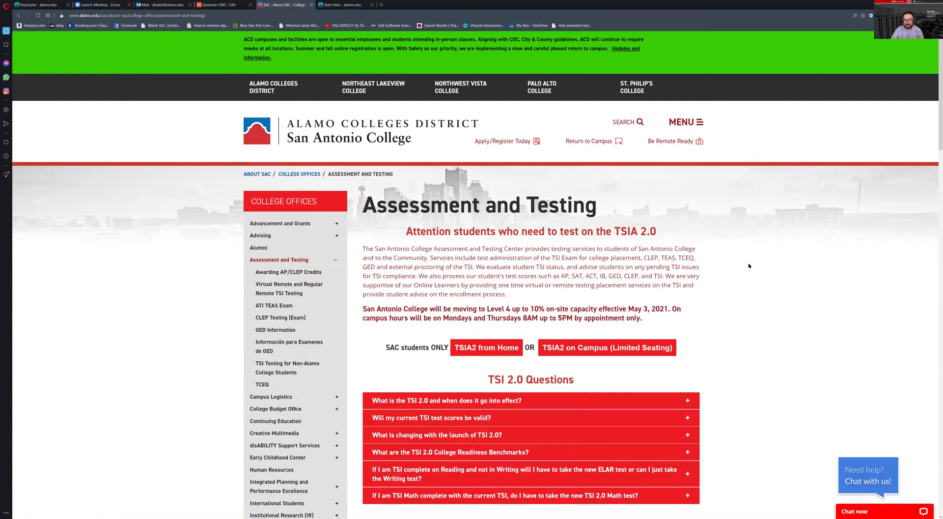
pyautogui.scroll(-1, 750, 266)
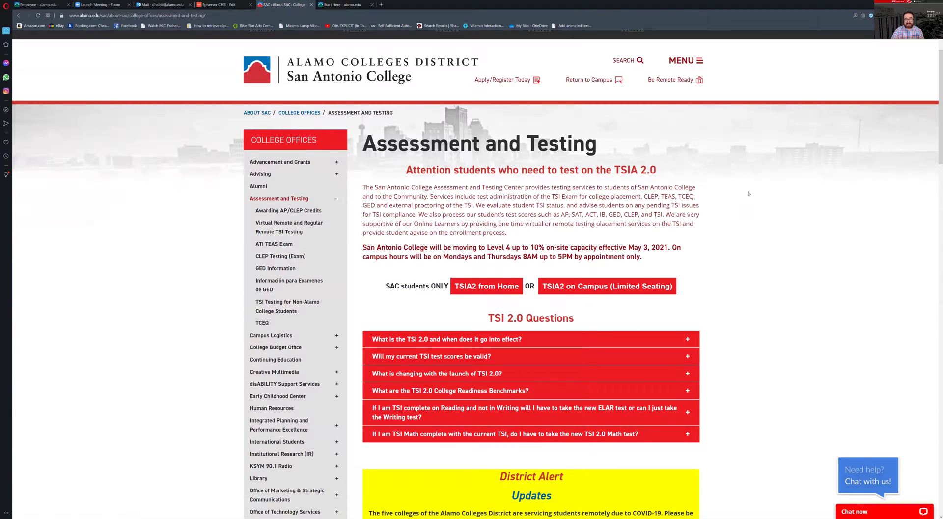
pyautogui.scroll(-1, 797, 188)
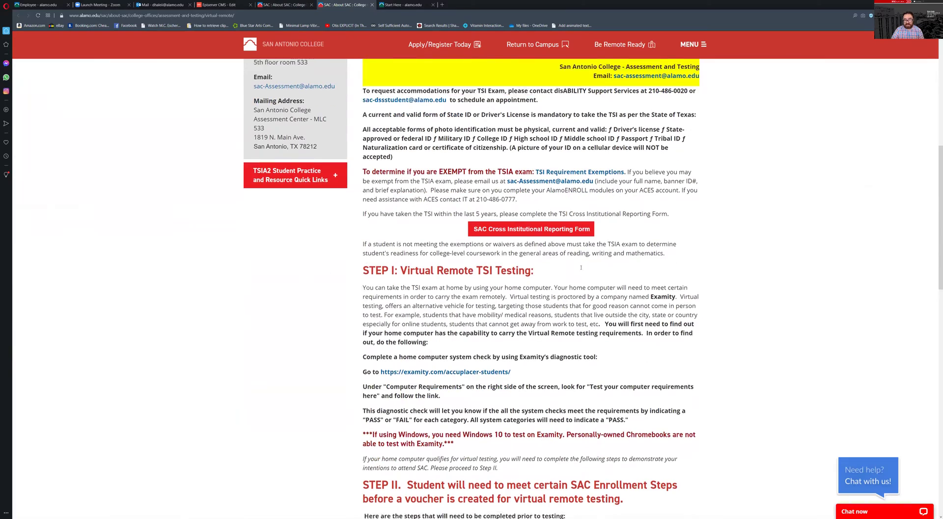
# Step: Scroll through Steps I–III of the Virtual Remote TSI Testing instructions
pyautogui.scroll(-2, 464, 190)
pyautogui.scroll(-5, 409, 195)
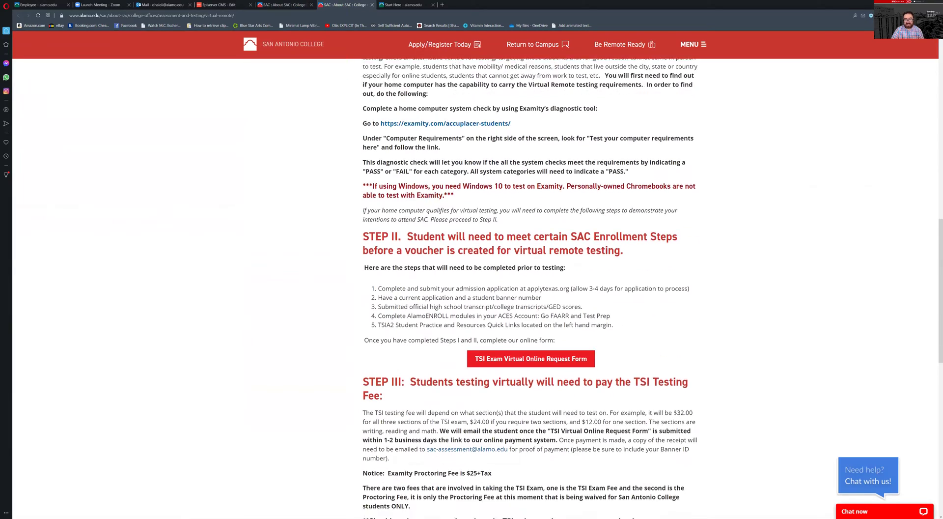
pyautogui.scroll(-3, 460, 220)
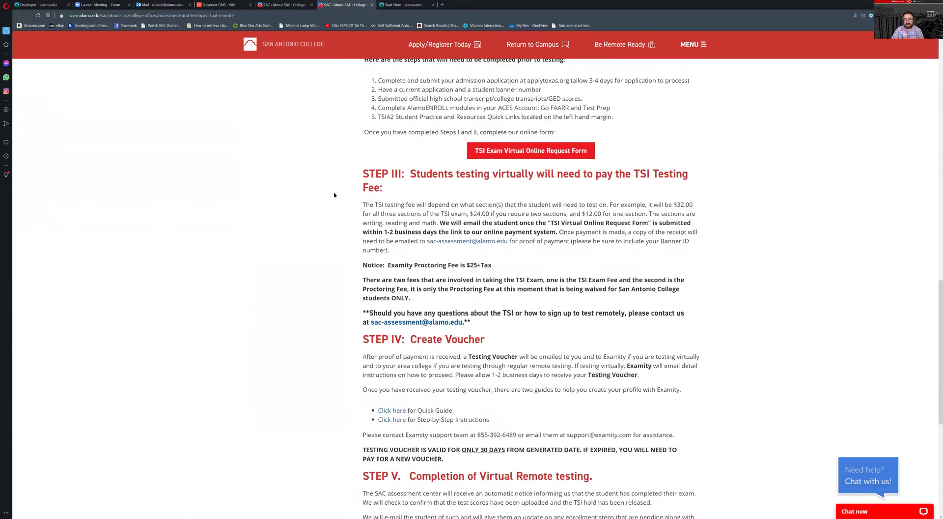
pyautogui.scroll(2, 319, 250)
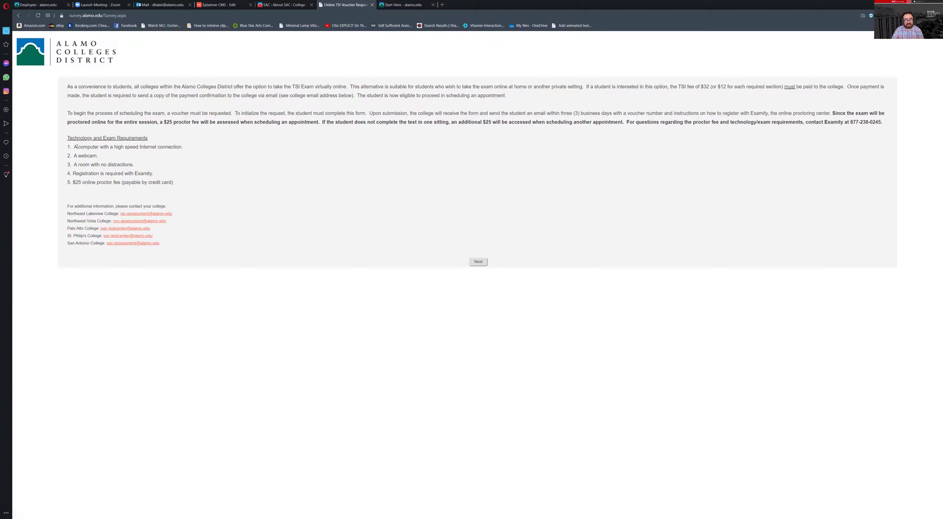
# Step: Review the technology and Examity requirements, preview the voucher request fields, then go back
pyautogui.moveTo(74, 146); pyautogui.dragTo(194, 185)
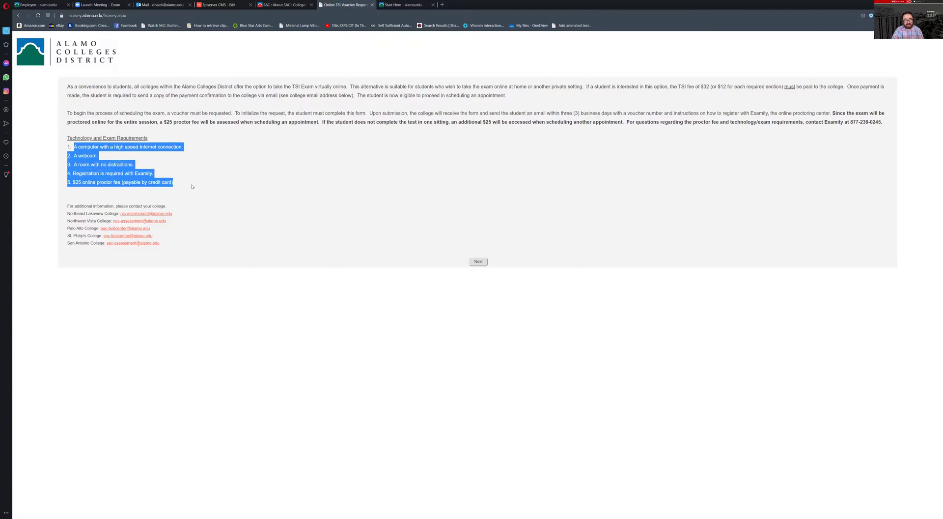
pyautogui.click(131, 160)
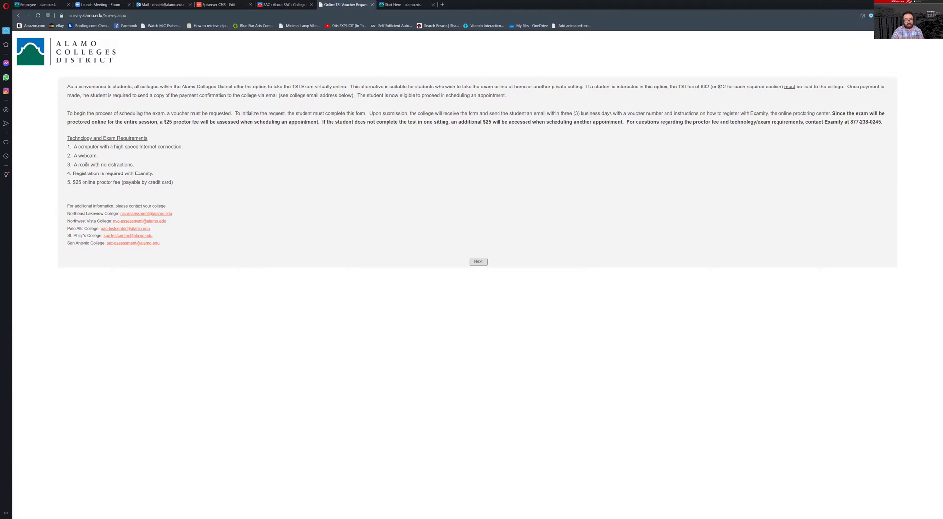
pyautogui.moveTo(70, 173); pyautogui.dragTo(157, 175)
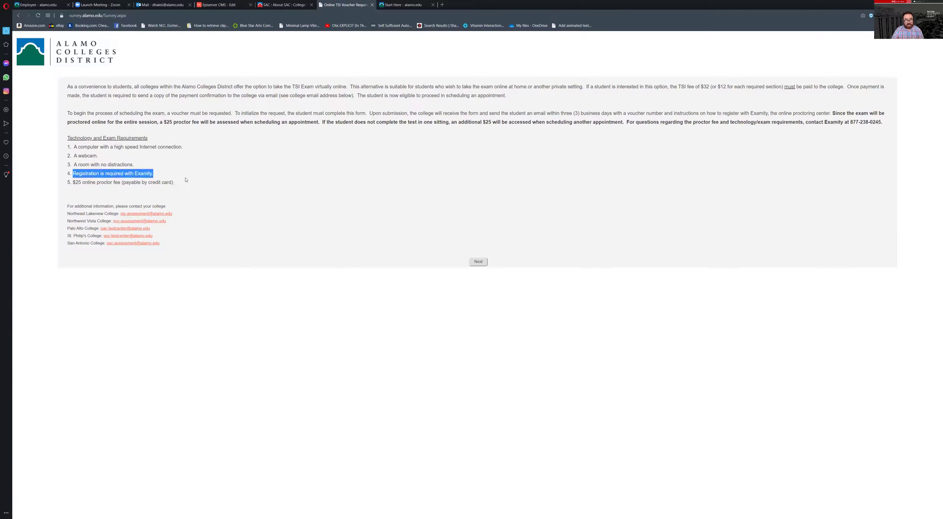
pyautogui.click(96, 193)
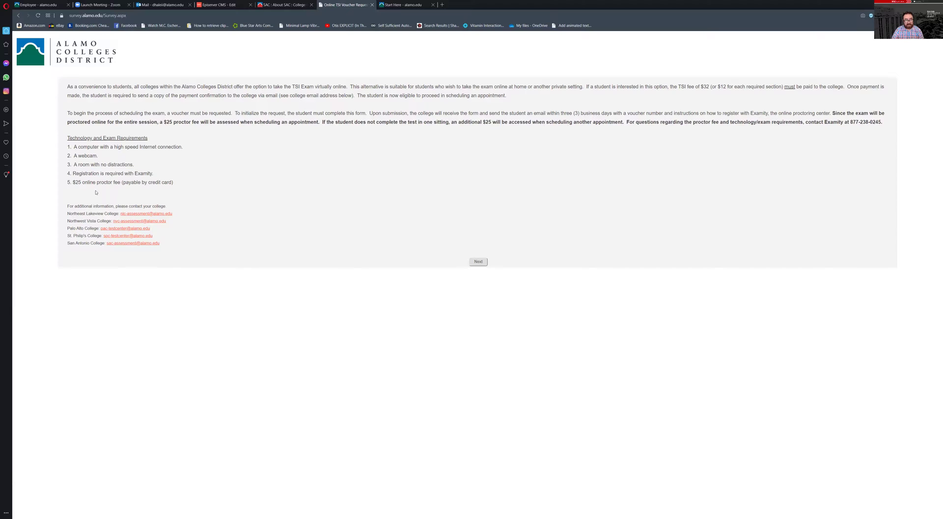
pyautogui.click(479, 261)
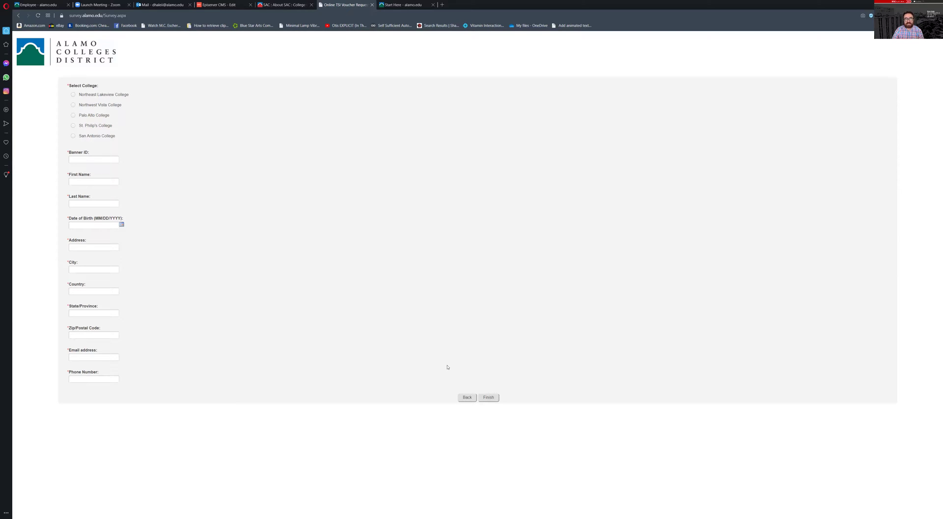
pyautogui.click(21, 17)
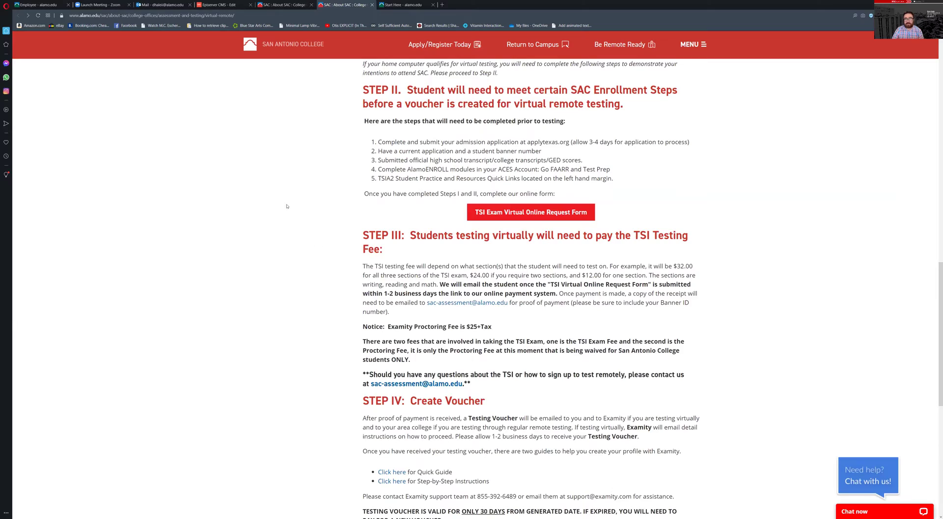
# Step: Return to the Assessment and Testing page, then switch to the ACES Start Here tab
pyautogui.scroll(-3, 287, 206)
pyautogui.scroll(-5, 261, 180)
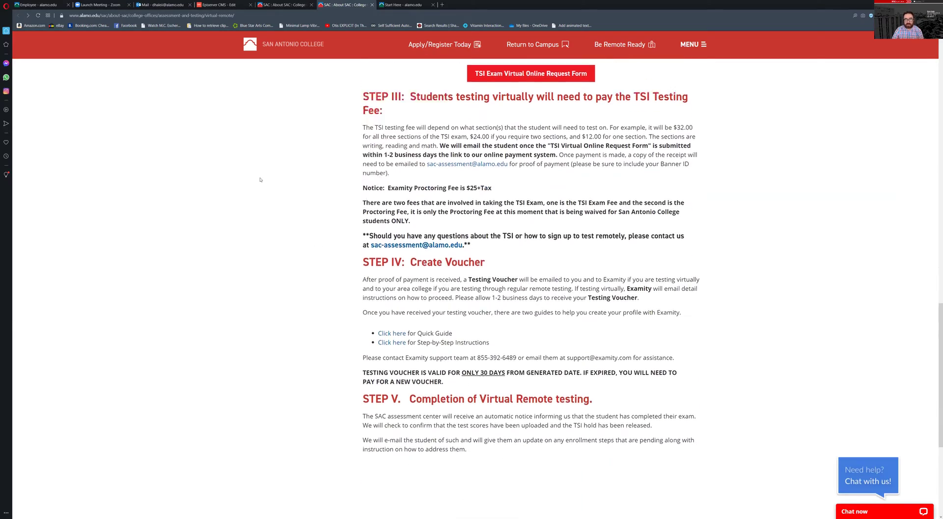
pyautogui.scroll(4, 271, 333)
pyautogui.scroll(20, 270, 332)
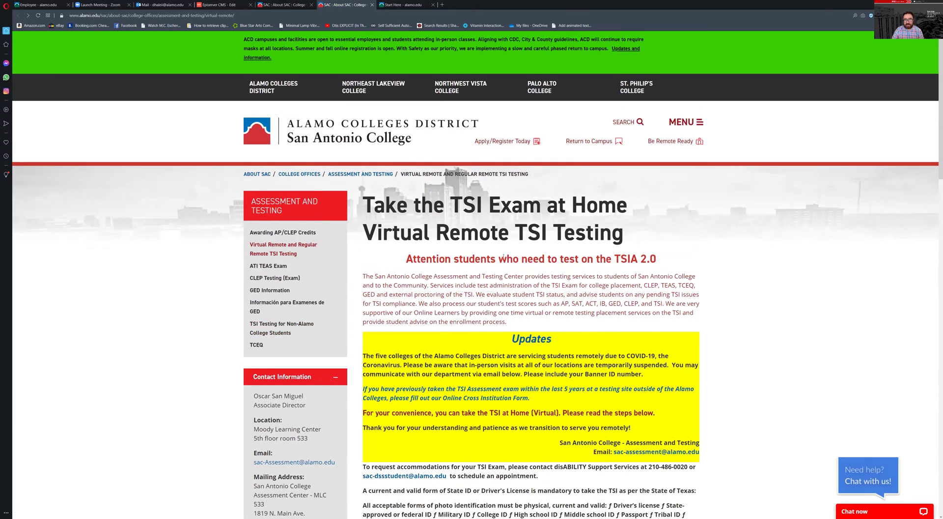
pyautogui.scroll(-1, 504, 256)
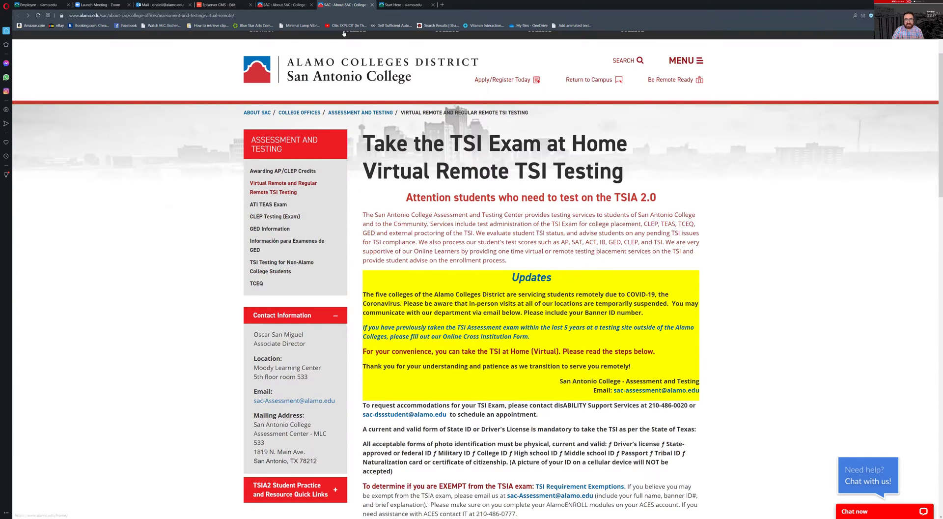
pyautogui.click(360, 112)
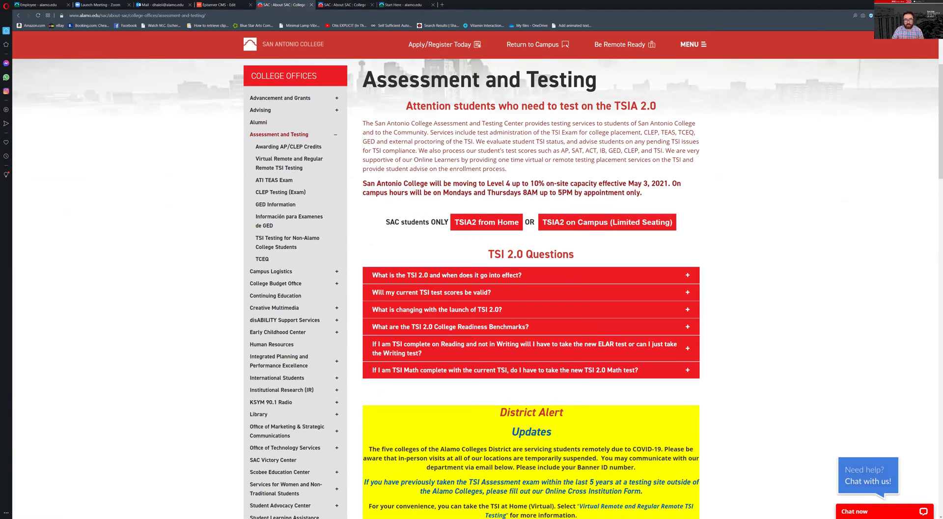
pyautogui.click(400, 4)
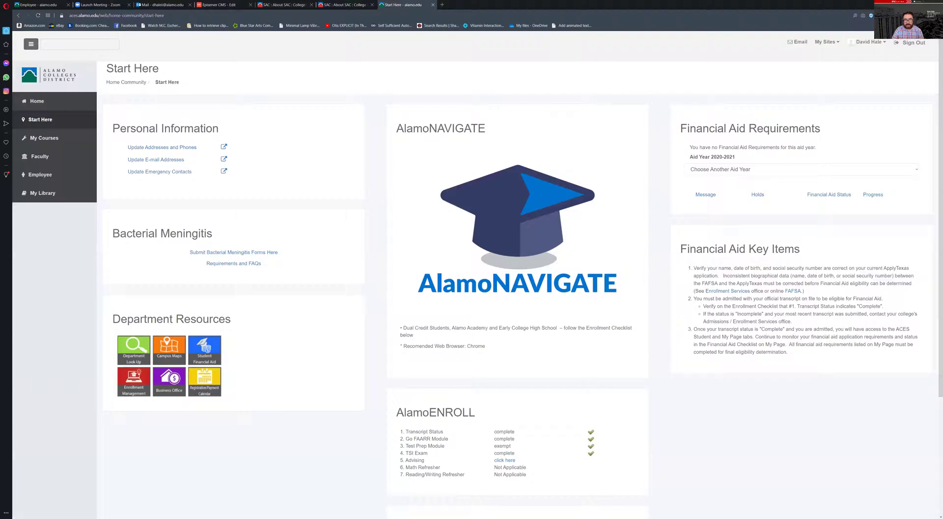
pyautogui.click(54, 102)
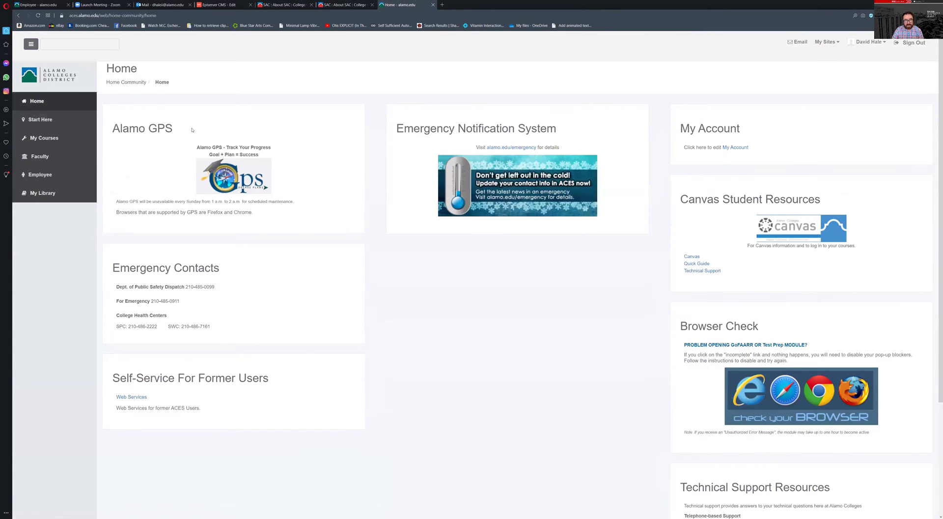
pyautogui.click(38, 120)
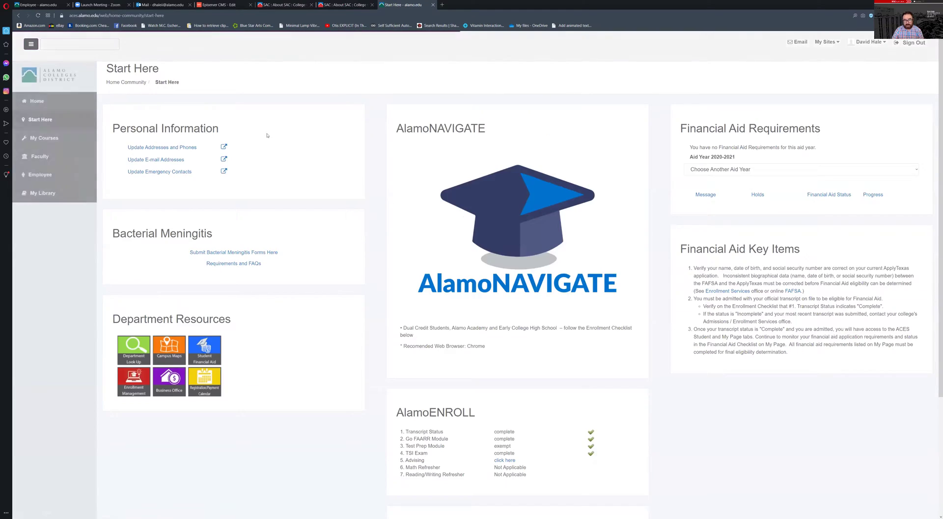
pyautogui.scroll(-1, 304, 142)
pyautogui.moveTo(225, 176); pyautogui.dragTo(111, 172)
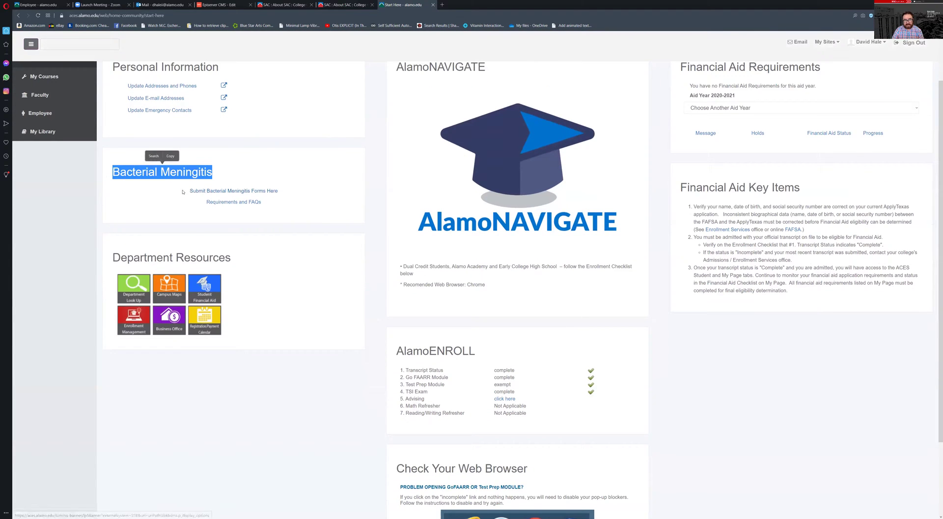
pyautogui.moveTo(188, 191); pyautogui.dragTo(289, 188)
pyautogui.click(290, 188)
pyautogui.scroll(-2, 397, 241)
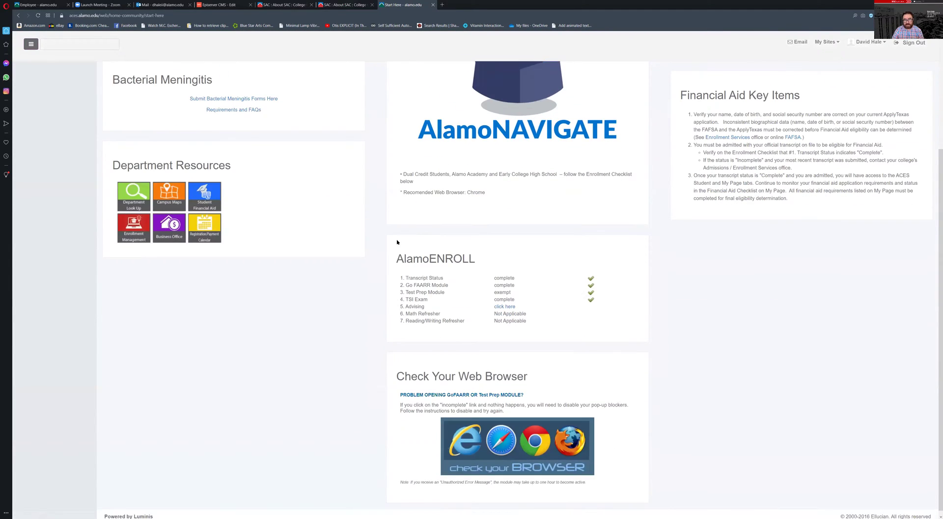
pyautogui.moveTo(402, 285); pyautogui.dragTo(513, 293)
pyautogui.click(641, 295)
pyautogui.scroll(3, 642, 295)
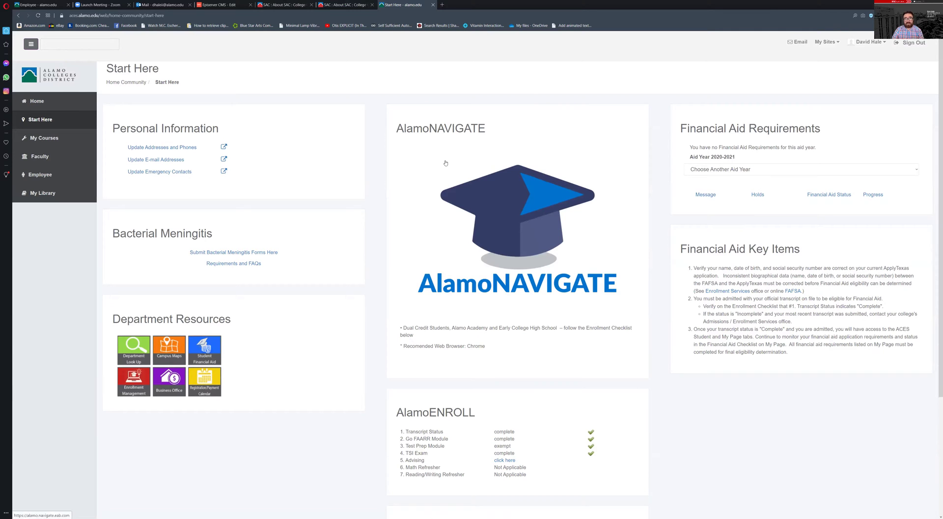
# Step: From the SAC home page, open Admissions & Aid and review its enrollment contacts and checklist
pyautogui.click(344, 5)
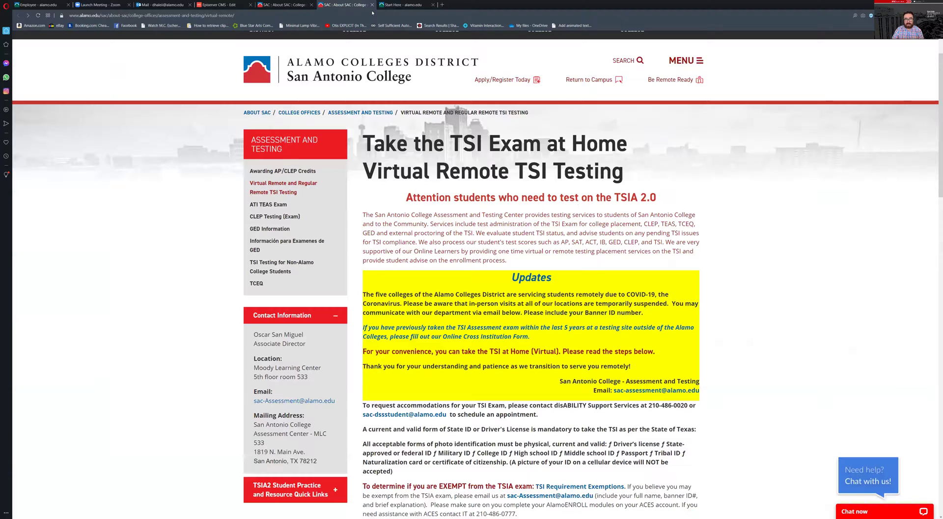
pyautogui.click(317, 136)
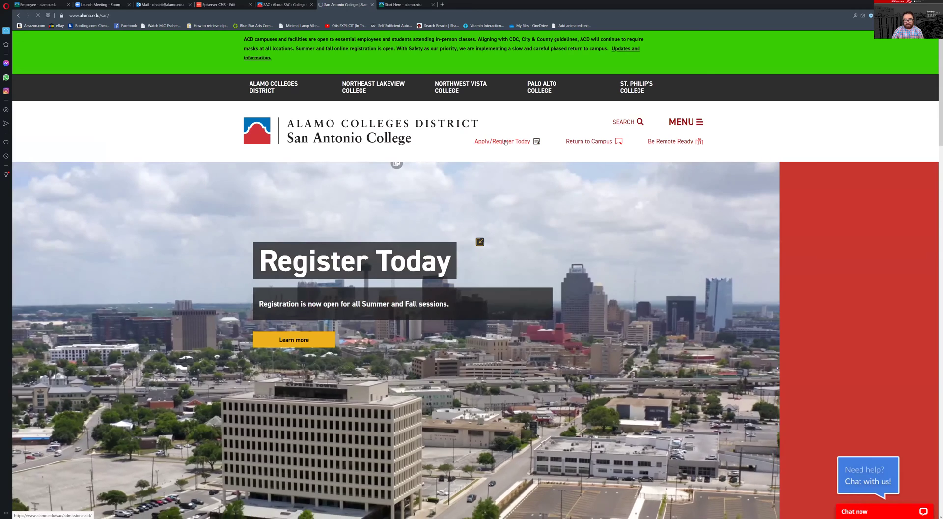
pyautogui.click(501, 141)
pyautogui.scroll(-6, 787, 201)
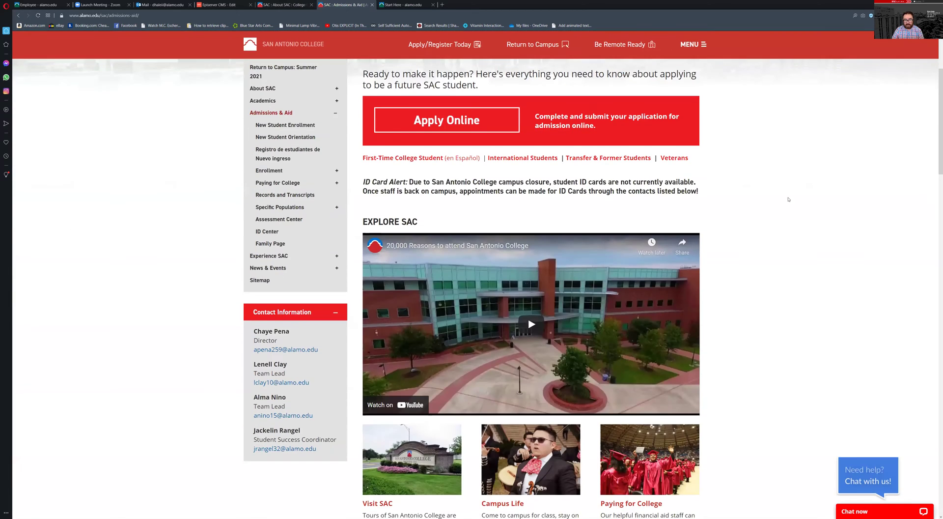
pyautogui.scroll(-6, 786, 201)
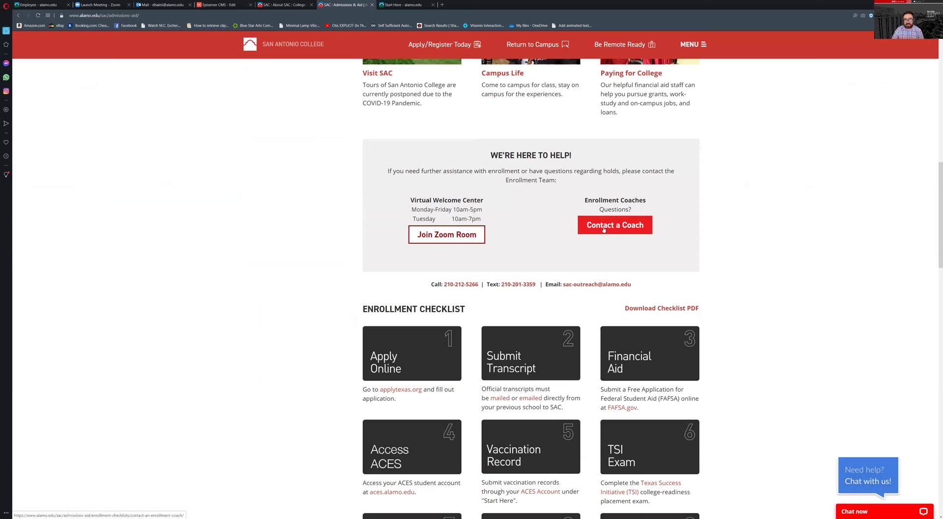
pyautogui.scroll(-6, 688, 231)
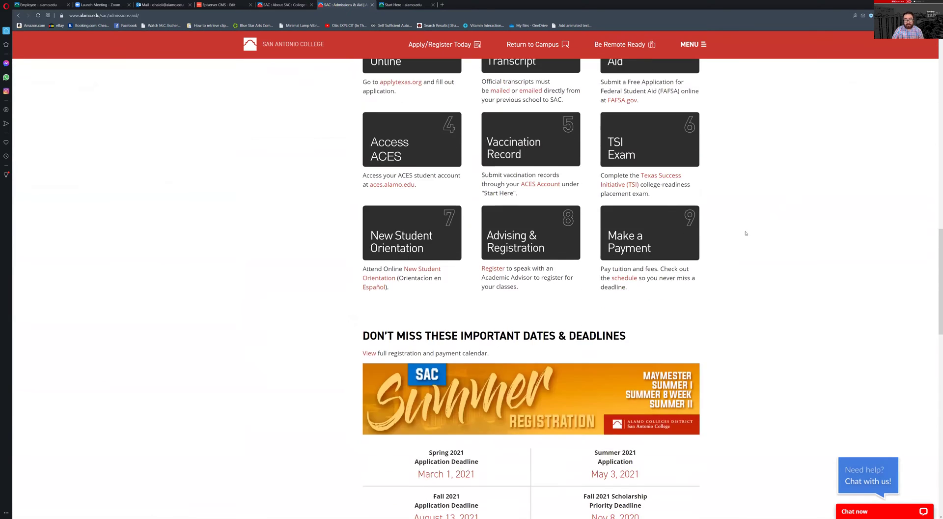
pyautogui.scroll(8, 746, 238)
pyautogui.scroll(8, 757, 236)
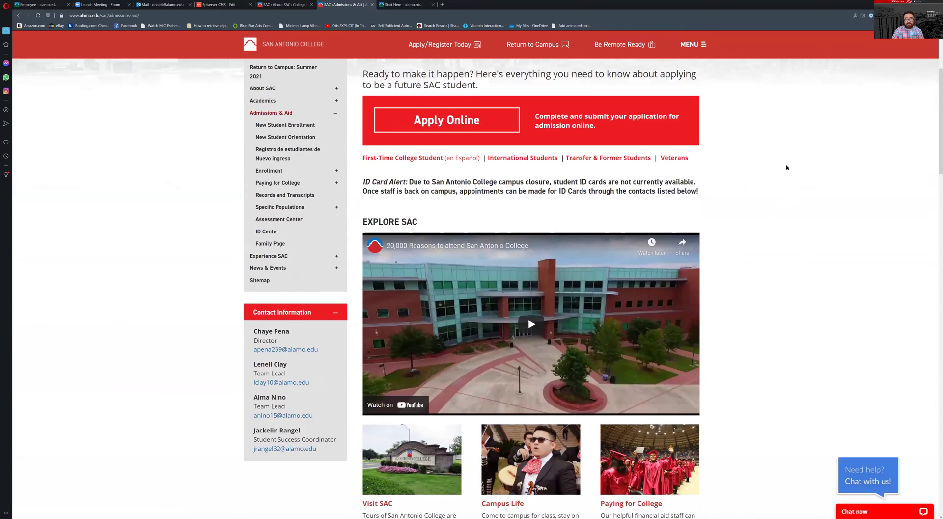
pyautogui.scroll(2, 819, 191)
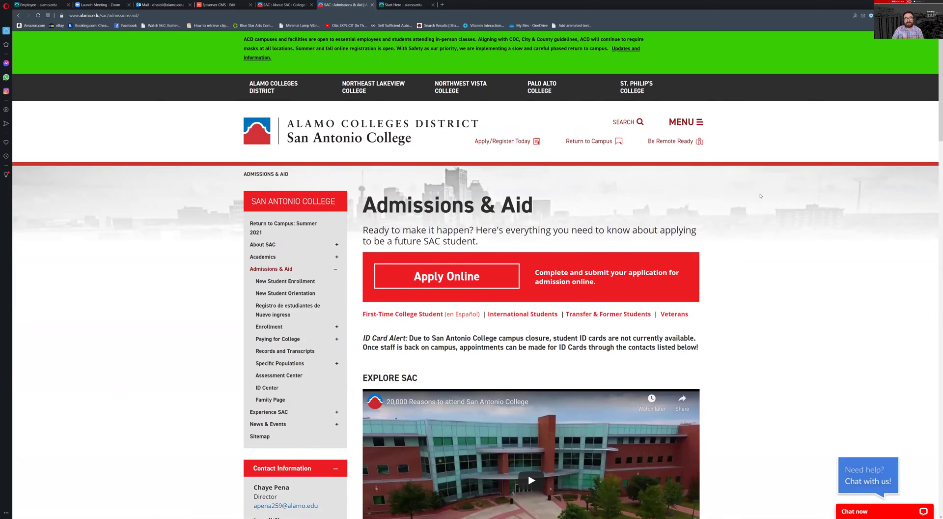